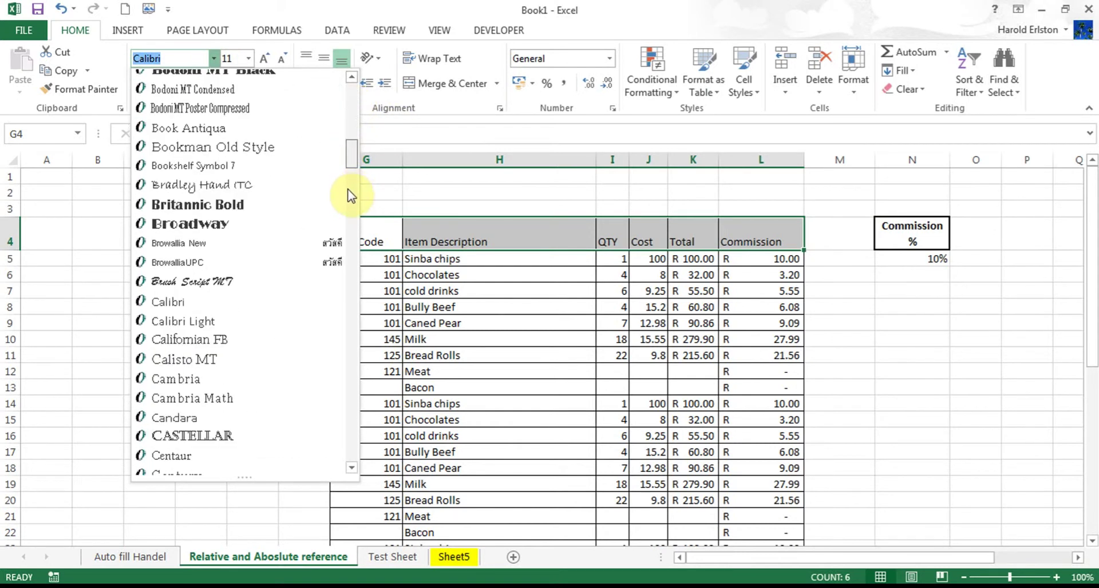
# Format the table's header row in Berlin Sans FB Demi at font size 14.
pyautogui.scroll(-5, 199, 422)
pyautogui.click(198, 422)
pyautogui.click(249, 59)
pyautogui.click(249, 60)
pyautogui.click(239, 57)
pyautogui.write('20')
pyautogui.press('Return')
pyautogui.click(248, 57)
pyautogui.click(232, 153)
# Auto-fit the widths of the Item Code and Item Description columns to their contents.
pyautogui.doubleClick(401, 162)
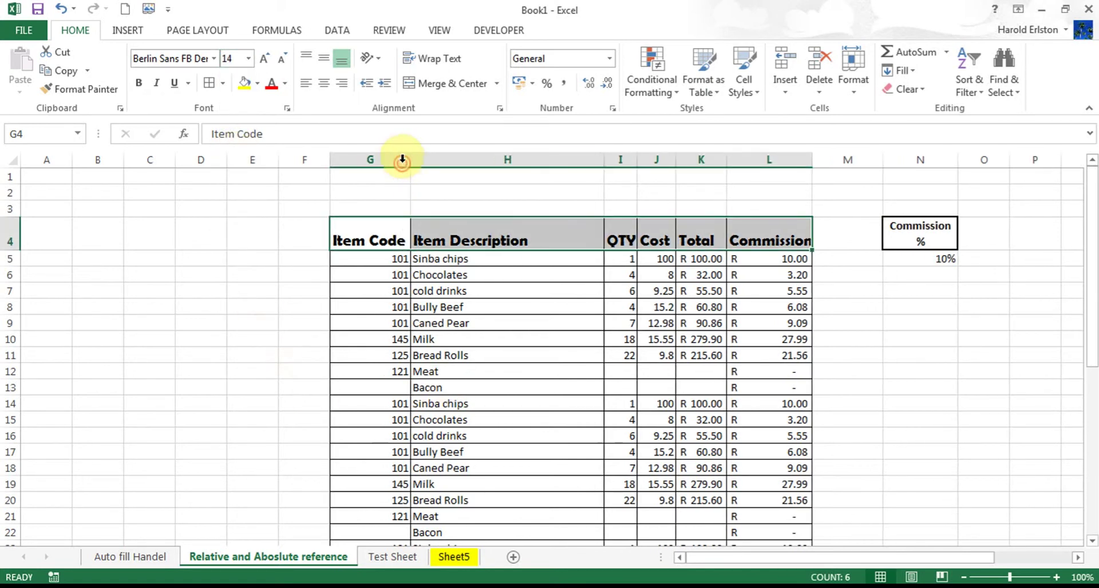
pyautogui.doubleClick(601, 162)
pyautogui.click(390, 236)
# Enlarge the header row's text by several size increments, and reduce it back to size 14.
pyautogui.moveTo(375, 236); pyautogui.dragTo(713, 241)
pyautogui.click(267, 67)
pyautogui.click(267, 66)
pyautogui.click(267, 67)
pyautogui.click(267, 66)
pyautogui.click(282, 64)
pyautogui.click(282, 64)
pyautogui.click(281, 64)
pyautogui.click(281, 64)
# Make the Item Code values bold and the Item Description values italic.
pyautogui.moveTo(375, 256); pyautogui.dragTo(373, 512)
pyautogui.moveTo(1092, 314); pyautogui.dragTo(1092, 186)
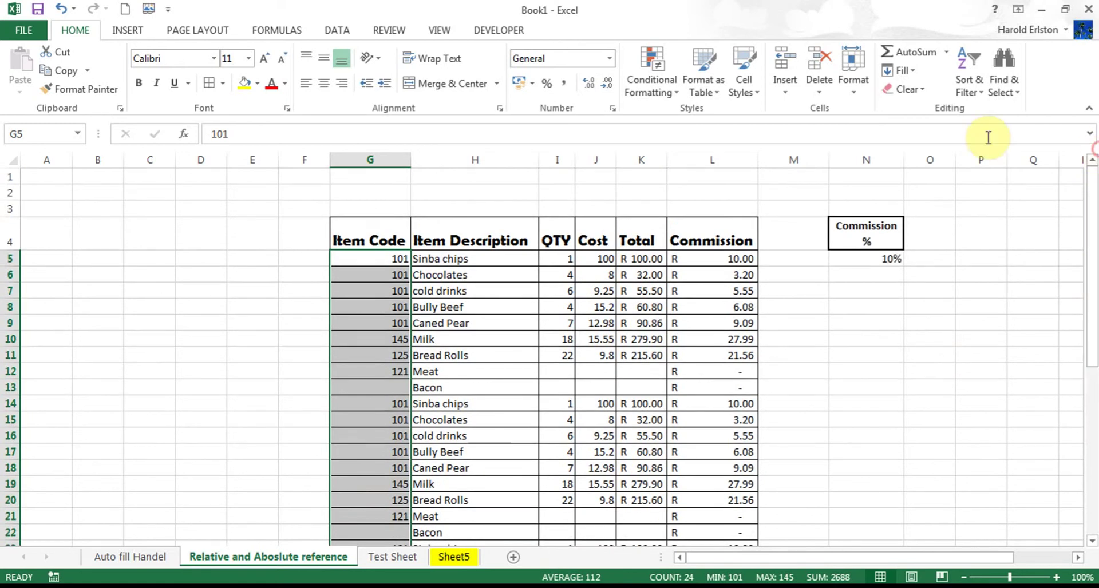
pyautogui.click(139, 83)
pyautogui.click(482, 256)
pyautogui.moveTo(441, 255); pyautogui.dragTo(449, 515)
pyautogui.click(156, 83)
# Try underlining the commission percentage value and the table's header row, and remove the underlines.
pyautogui.click(867, 258)
pyautogui.click(175, 84)
pyautogui.click(173, 84)
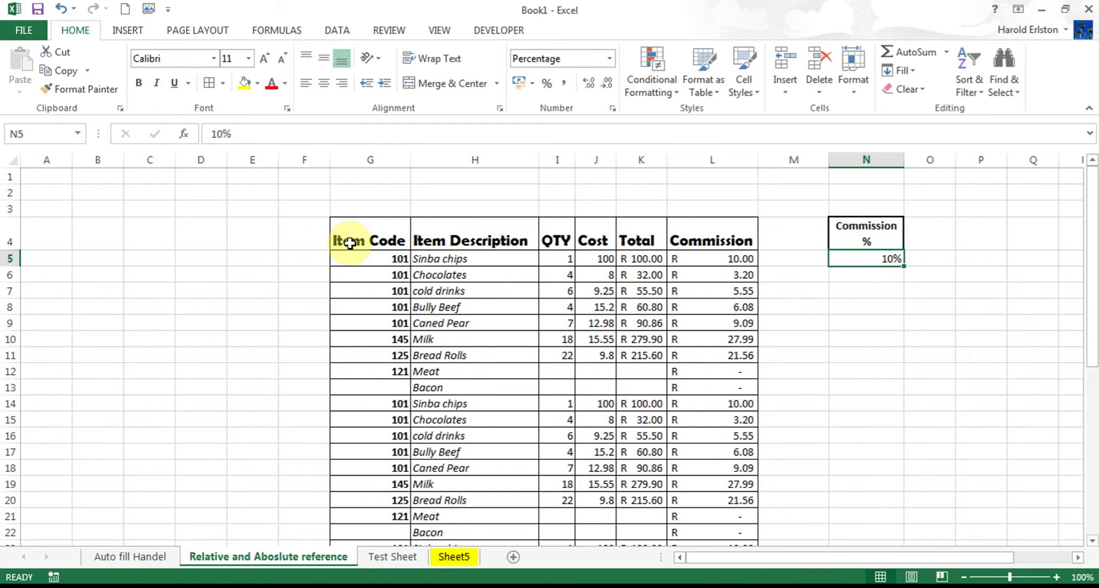
pyautogui.moveTo(346, 238); pyautogui.dragTo(745, 237)
pyautogui.click(174, 84)
pyautogui.click(388, 340)
pyautogui.click(365, 247)
pyautogui.moveTo(366, 246); pyautogui.dragTo(703, 237)
pyautogui.click(174, 84)
pyautogui.click(408, 277)
# Make the table's header row bold and underlined.
pyautogui.moveTo(368, 238); pyautogui.dragTo(704, 240)
pyautogui.click(139, 84)
pyautogui.click(172, 85)
pyautogui.click(422, 334)
pyautogui.click(149, 290)
# Apply a thick box border around the whole table from the Item Code header to the last Commission row.
pyautogui.moveTo(368, 243); pyautogui.dragTo(692, 518)
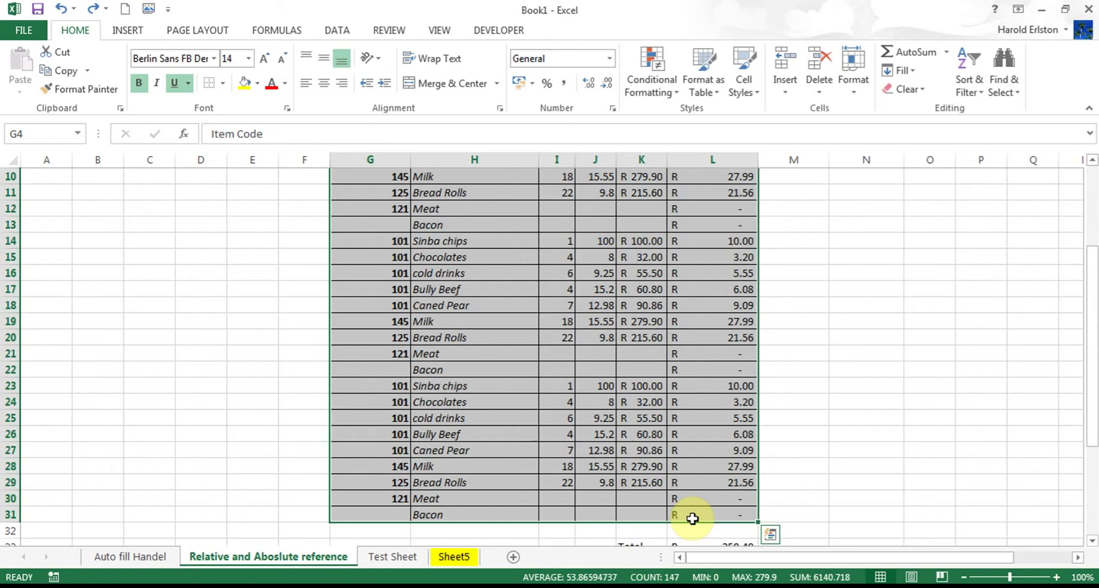
pyautogui.click(223, 84)
pyautogui.click(293, 261)
pyautogui.click(414, 301)
# Fill the table's header row with the standard green colour.
pyautogui.moveTo(382, 240); pyautogui.dragTo(718, 244)
pyautogui.click(257, 84)
pyautogui.click(312, 209)
# Fill the Item Code values below the header with a light grey theme colour.
pyautogui.moveTo(358, 258); pyautogui.dragTo(363, 511)
pyautogui.click(257, 86)
pyautogui.click(244, 154)
pyautogui.scroll(3, 245, 292)
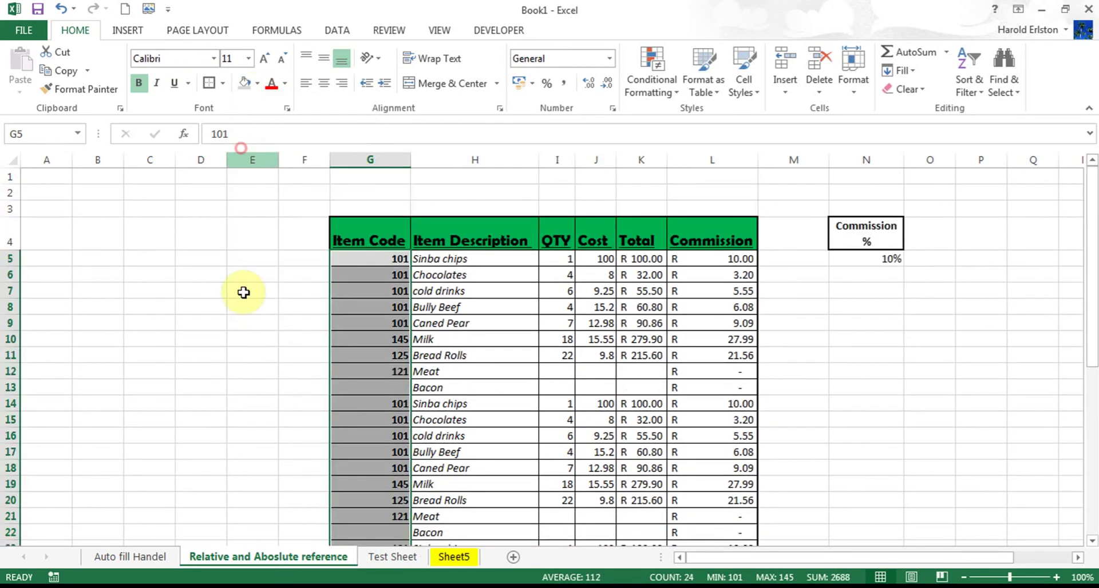
pyautogui.click(269, 353)
pyautogui.moveTo(1092, 196); pyautogui.dragTo(1094, 167)
# Set the font colour of the Item Code values to green.
pyautogui.click(397, 259)
pyautogui.moveTo(398, 259); pyautogui.dragTo(368, 507)
pyautogui.click(288, 84)
pyautogui.click(302, 247)
pyautogui.click(773, 167)
pyautogui.click(284, 84)
pyautogui.click(339, 229)
pyautogui.scroll(3, 335, 391)
pyautogui.click(794, 354)
# Open the full font settings in Format Cells for the empty cell M11.
pyautogui.click(287, 110)
pyautogui.moveTo(592, 72); pyautogui.dragTo(327, 162)
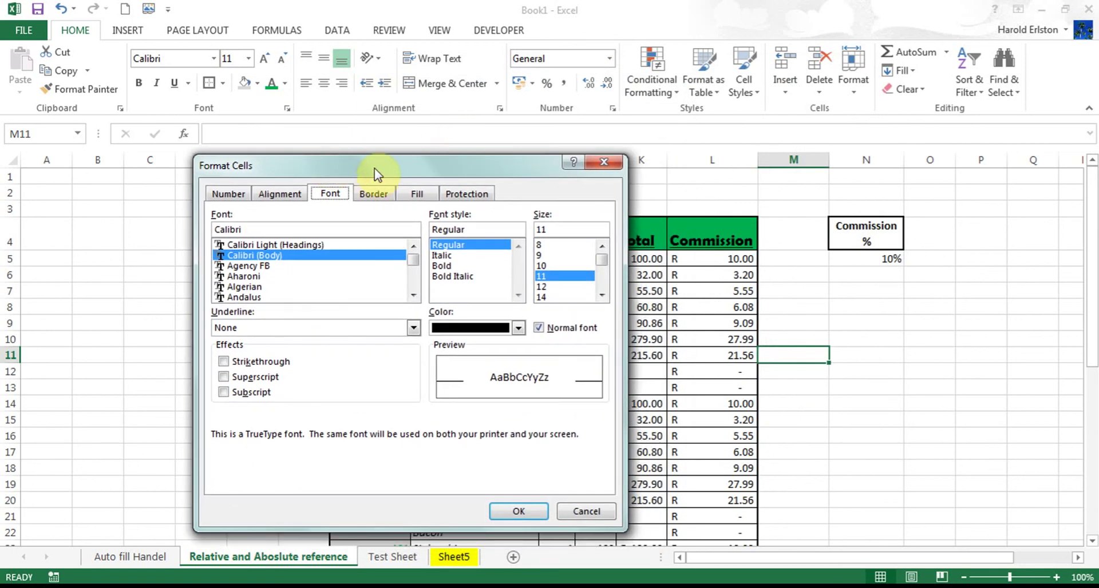